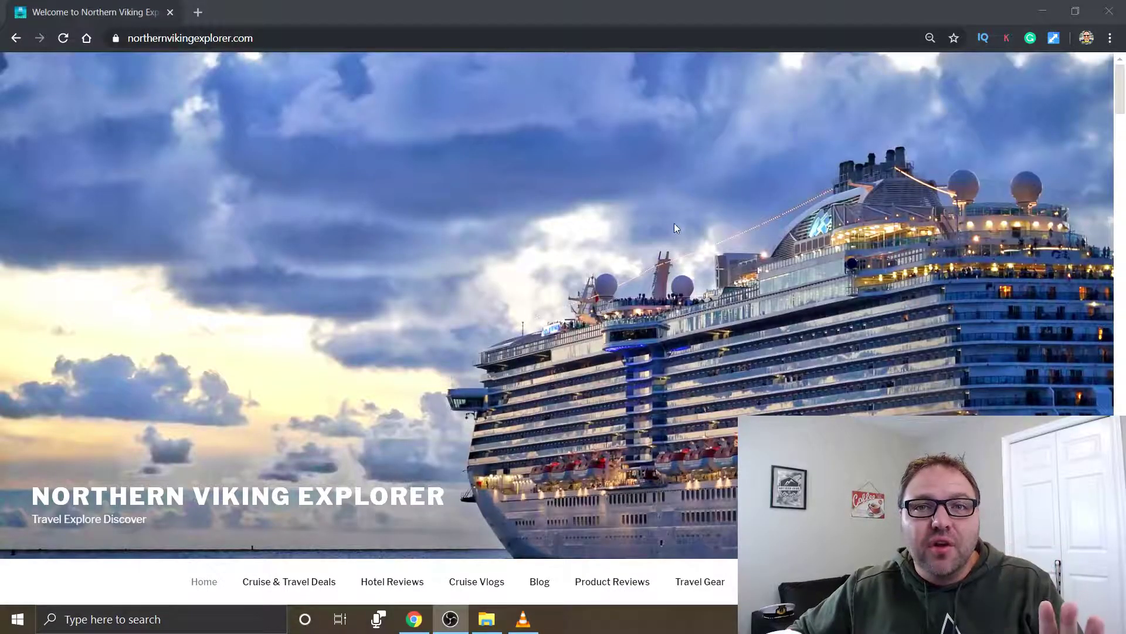
- Open a new tab beside Northern Viking Explorer and search Google for 'chrome web store'
click(1053, 38)
click(699, 107)
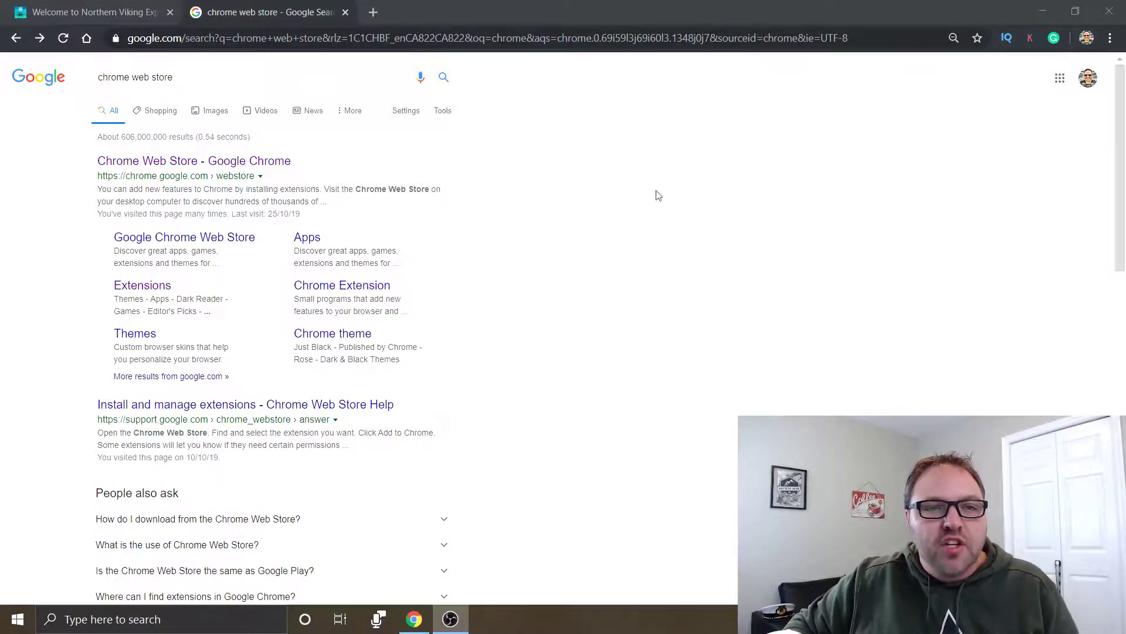
- Go to the Chrome Web Store result and search the store for 'tab resize'
click(214, 170)
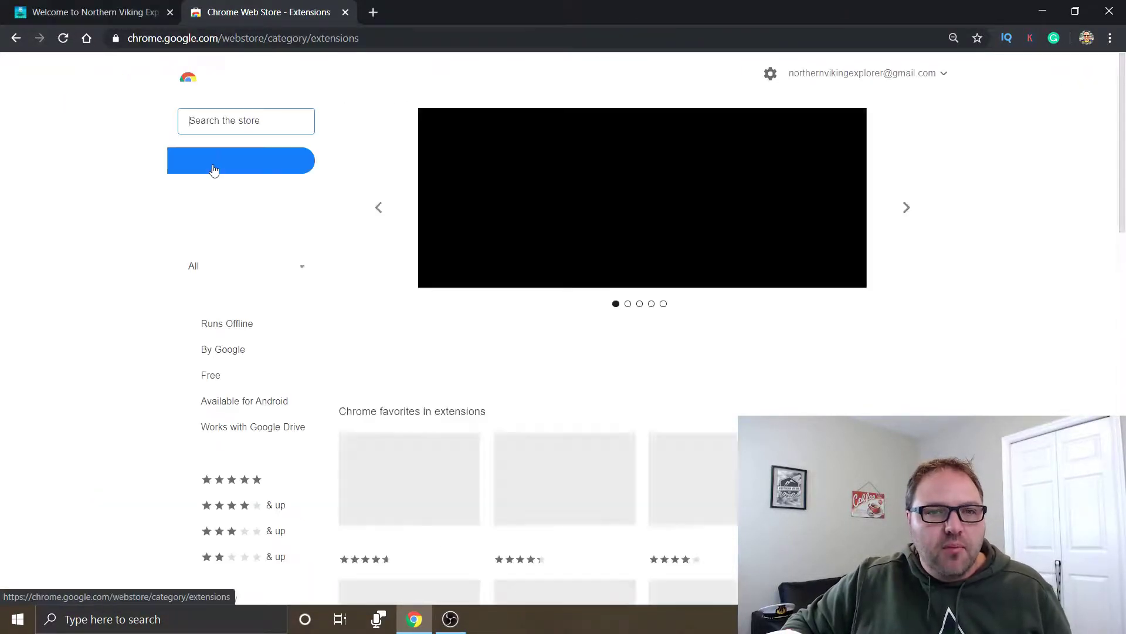
click(277, 122)
text(tab resize)
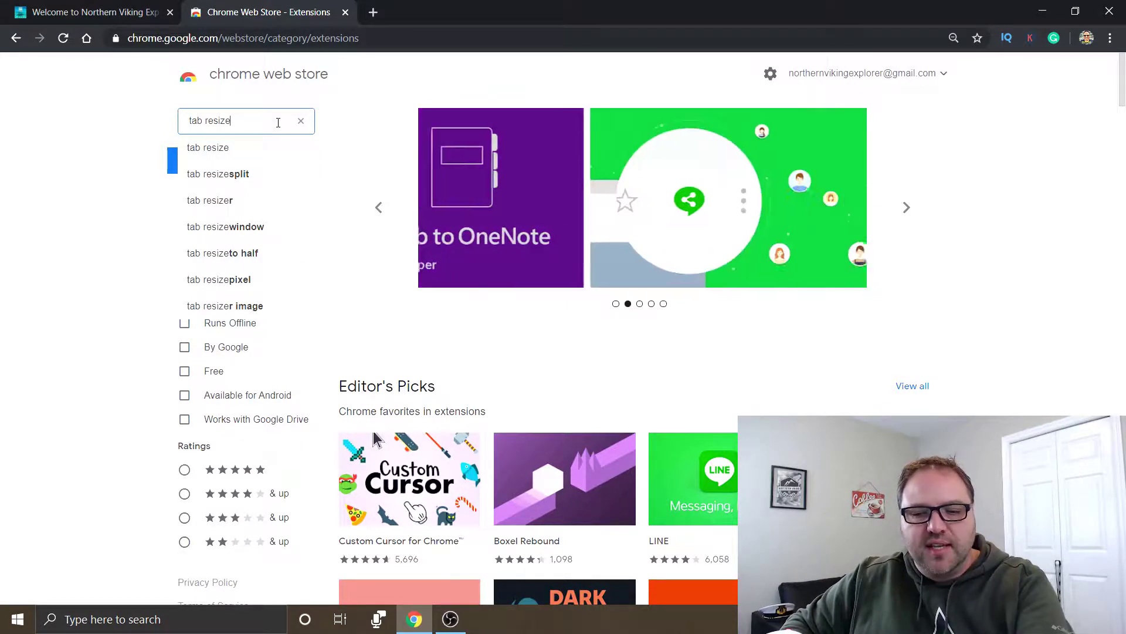
key(Return)
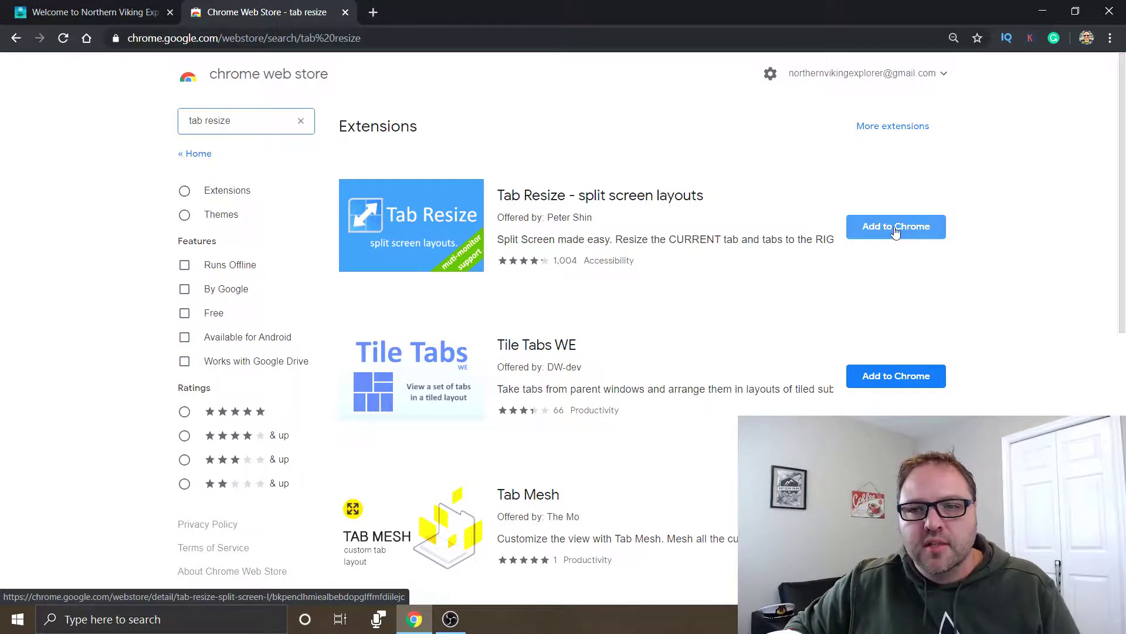
- Add the Tab Resize - split screen layouts extension, dismiss its notice, and return to Northern Viking Explorer
click(896, 227)
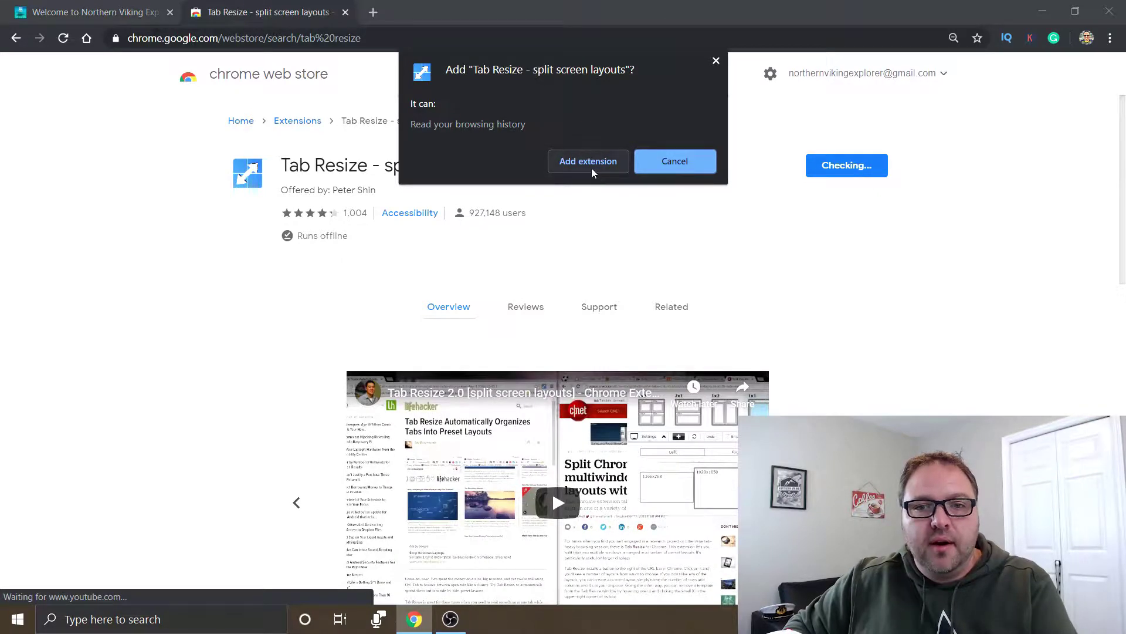
click(591, 168)
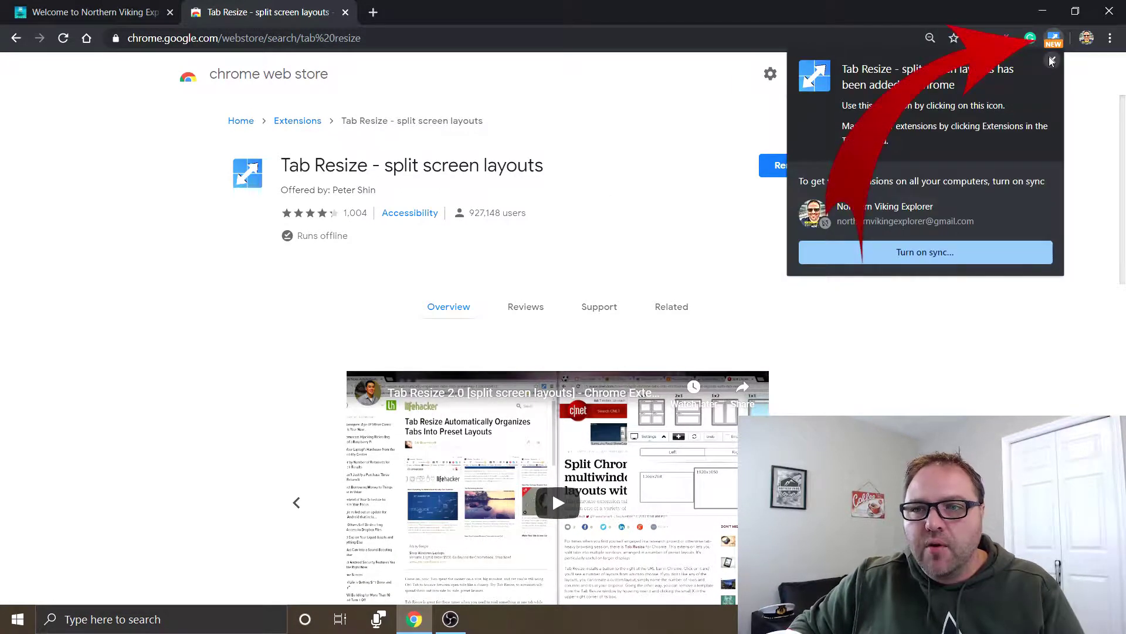
click(1052, 62)
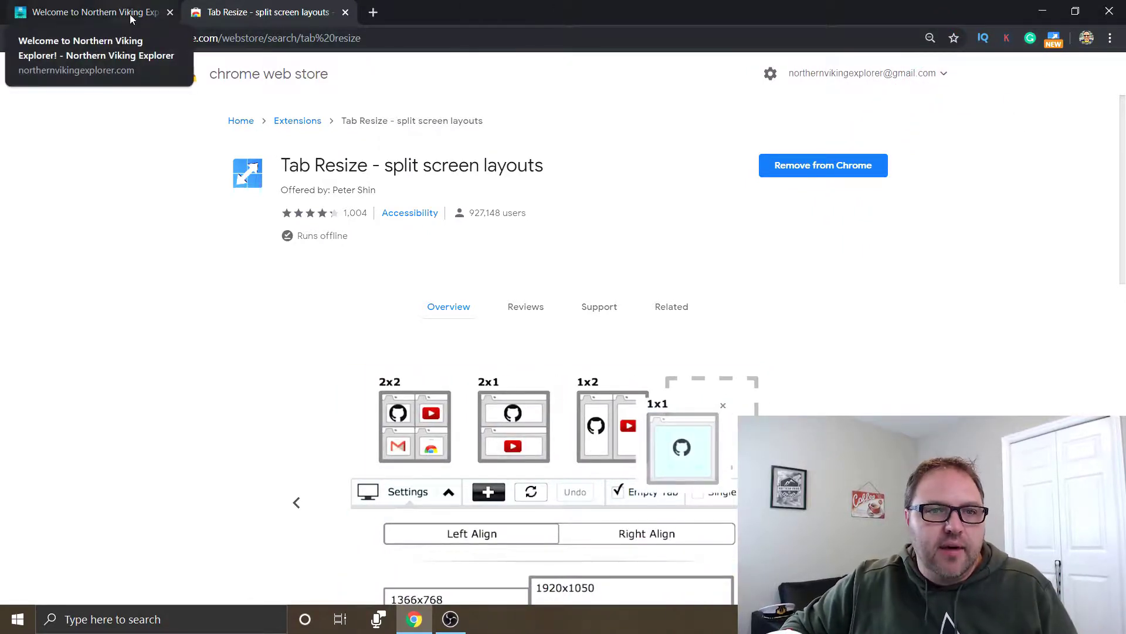
click(61, 13)
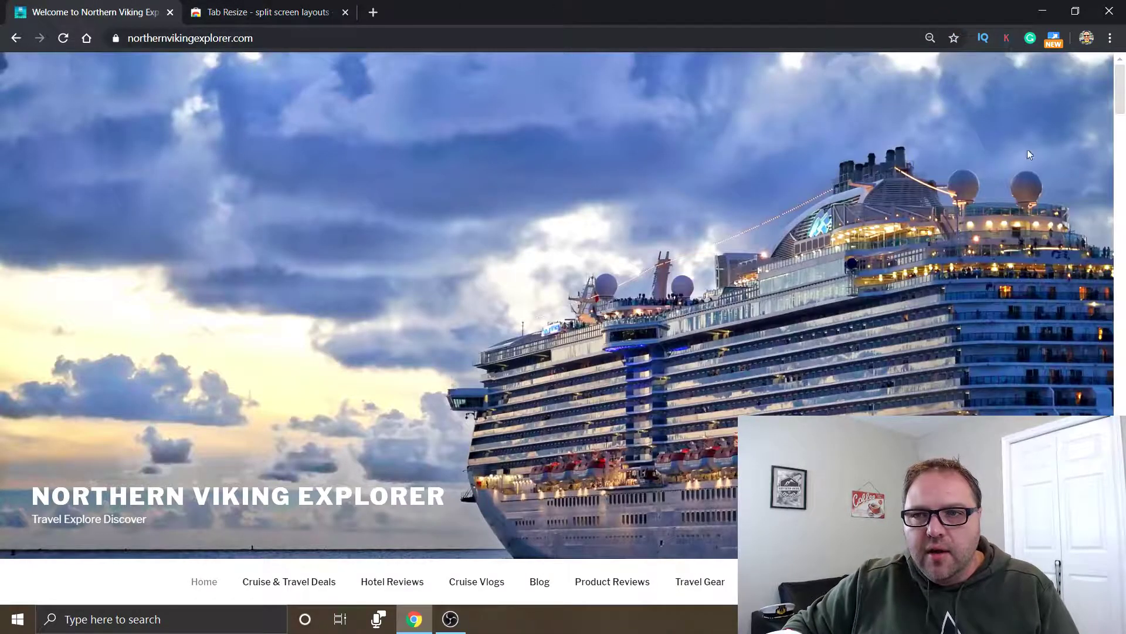
- Launch Tab Resize from the toolbar, acknowledging its attention notice and dismissing the updates page
click(1053, 40)
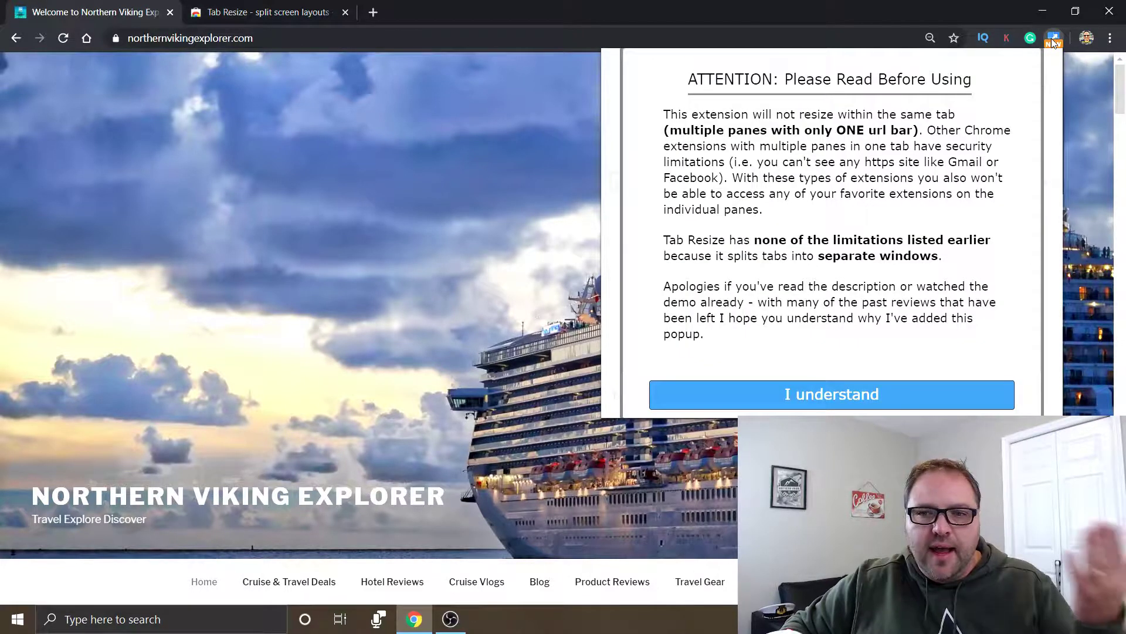
click(825, 399)
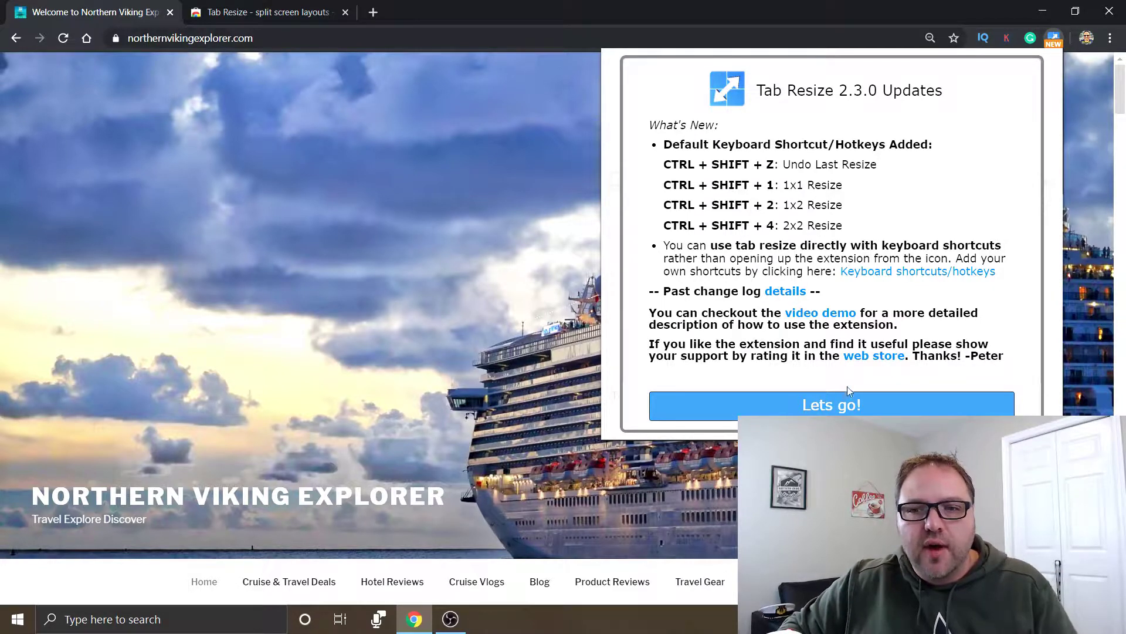
click(833, 406)
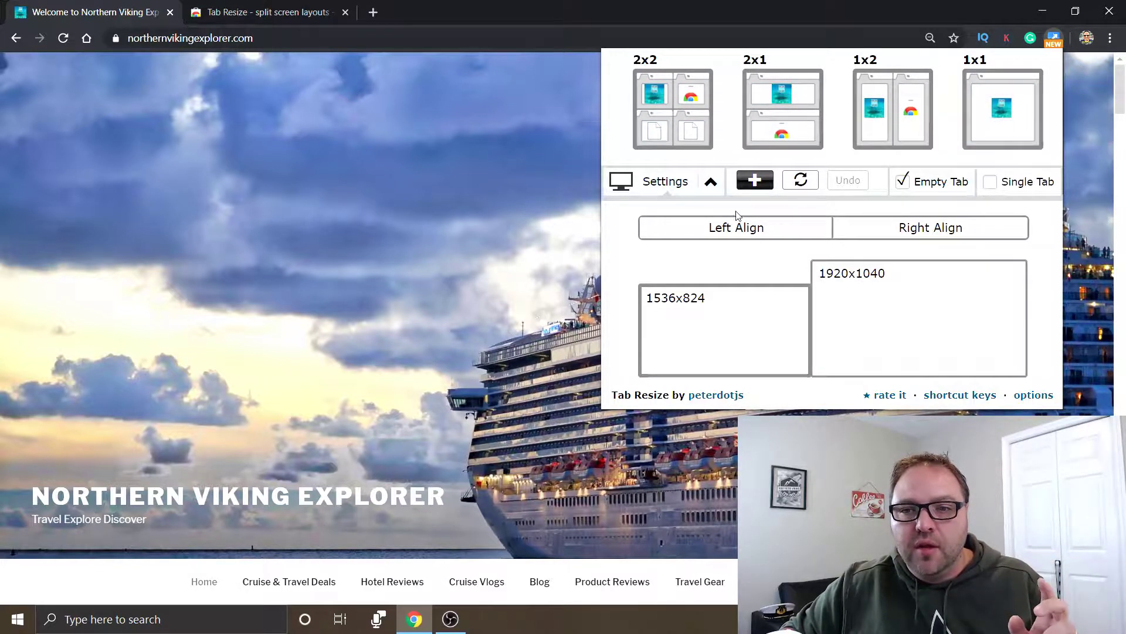
click(909, 231)
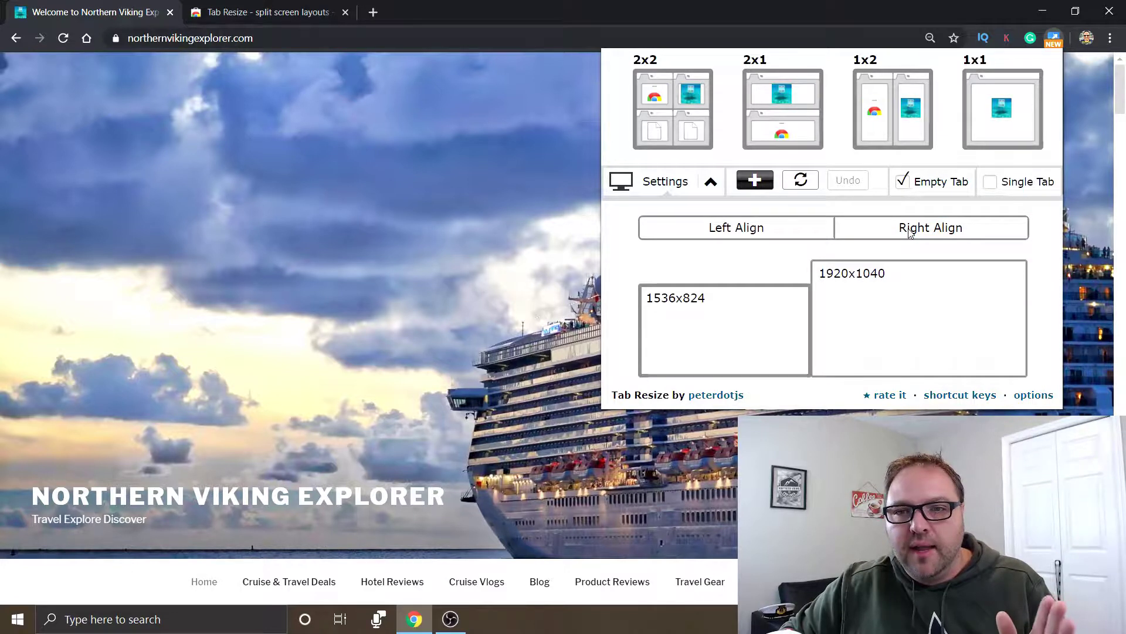
click(778, 233)
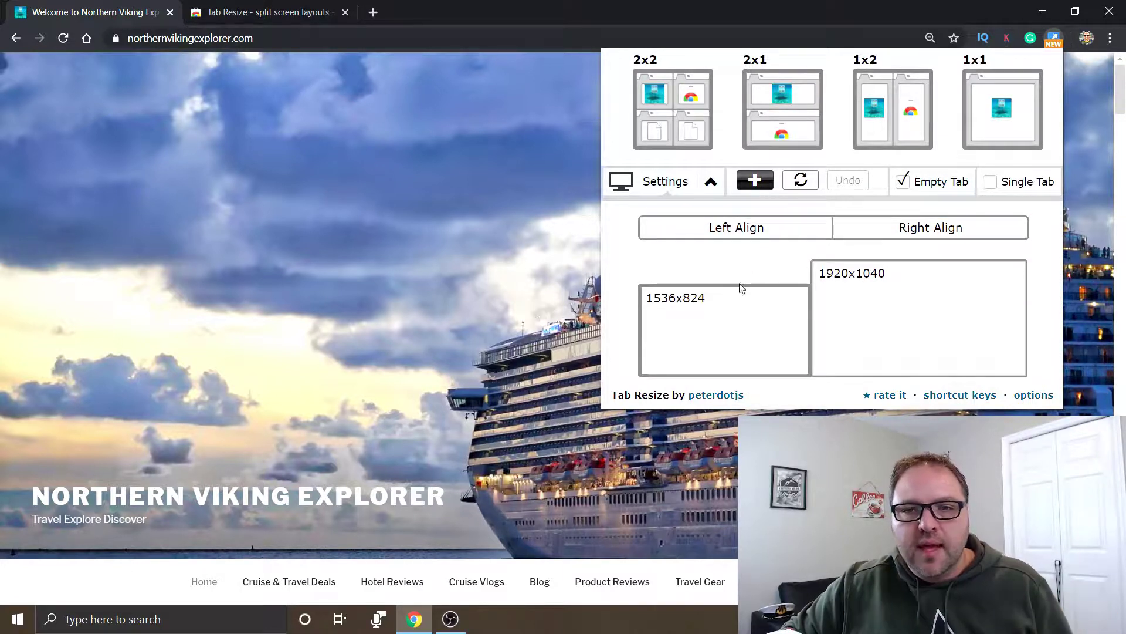
click(814, 326)
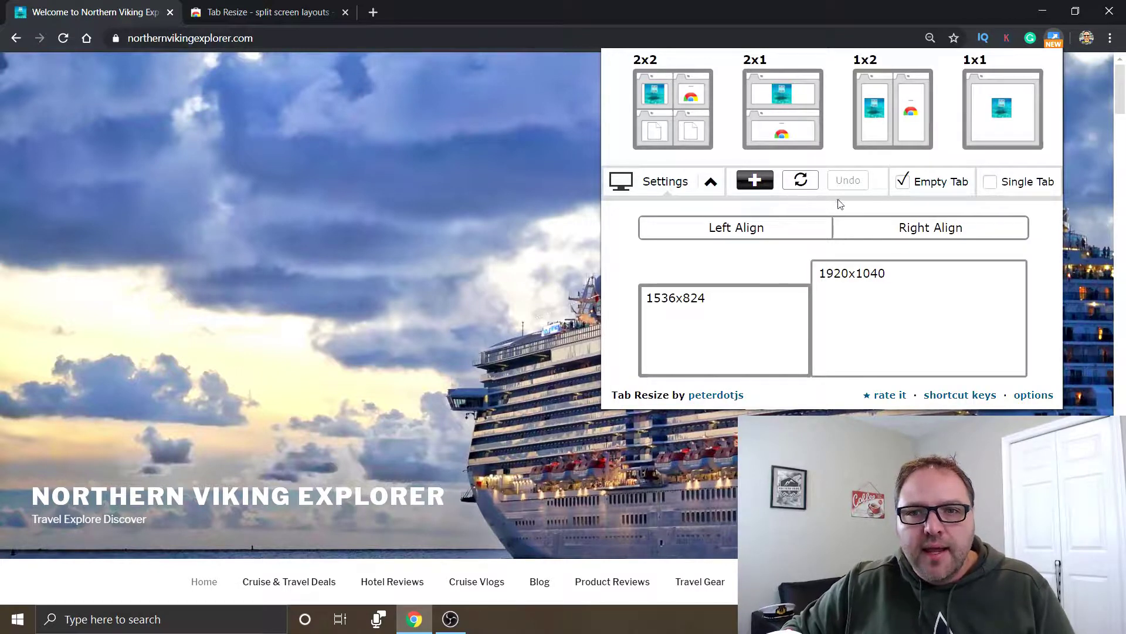
- Apply the 2x2 grid, then the stacked 2x1 and side-by-side 1x2 Tab Resize layouts
click(674, 105)
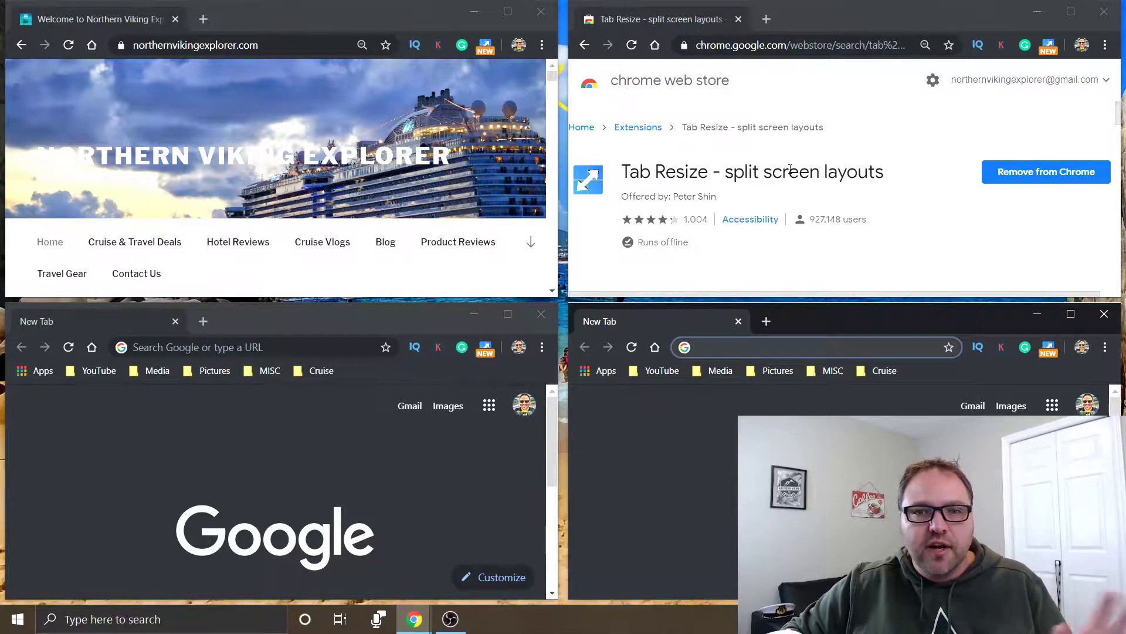
click(487, 50)
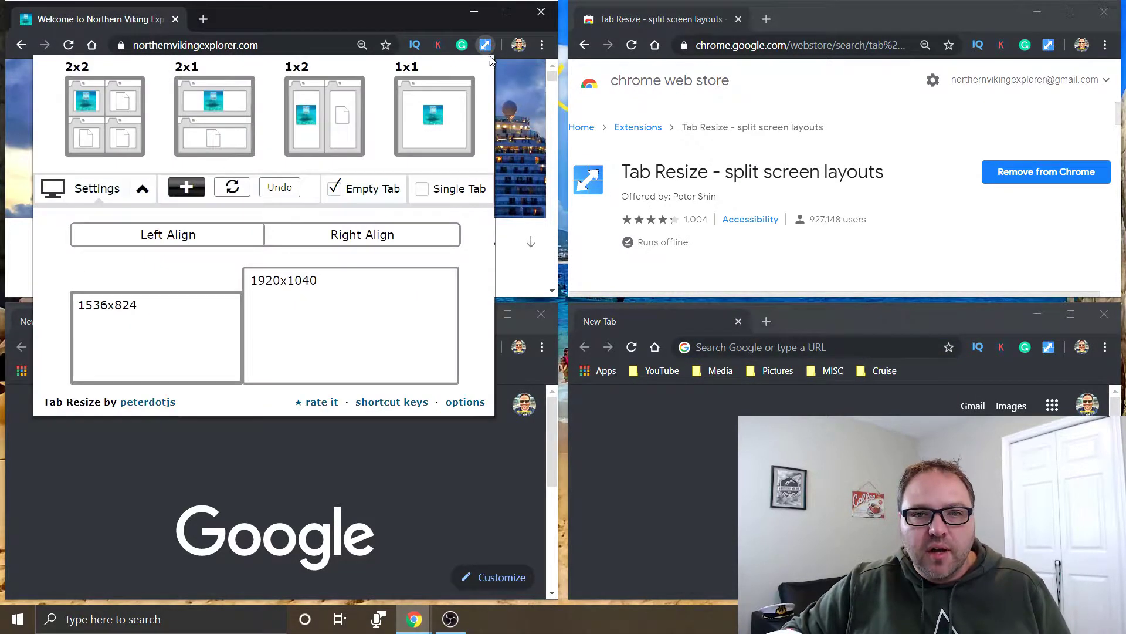
click(246, 98)
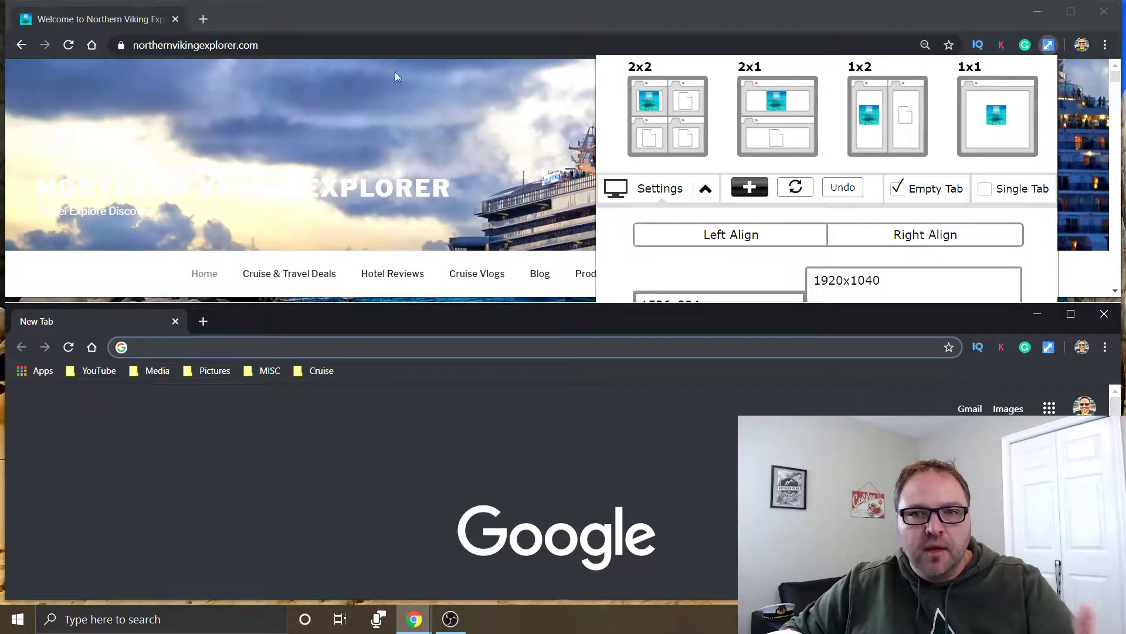
click(898, 129)
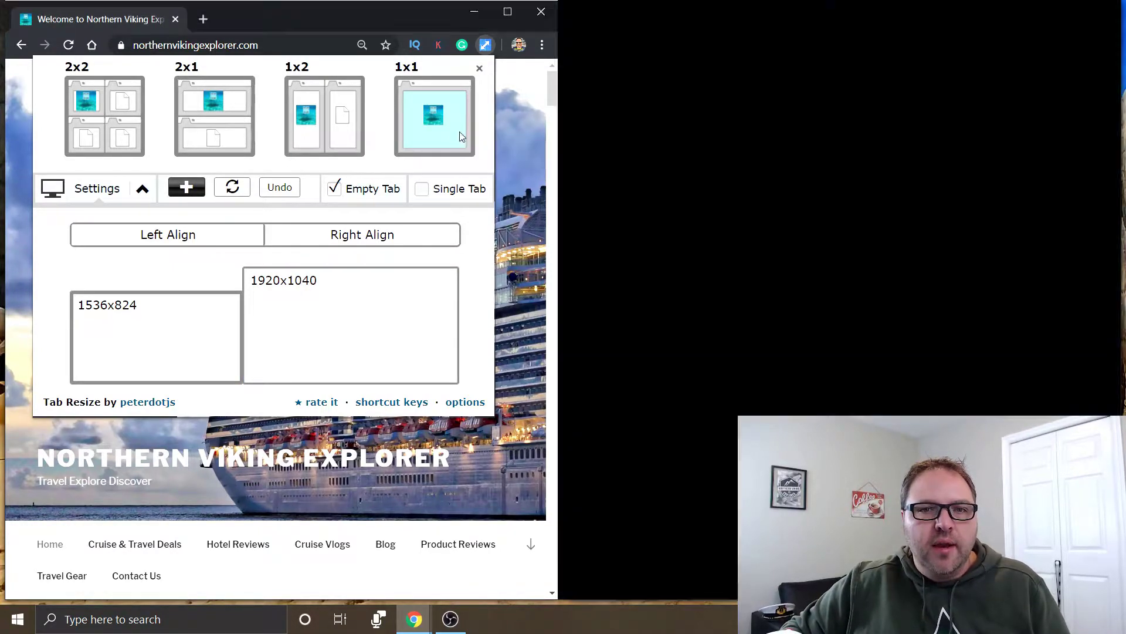
- Switch the website window to 1x1, back to 2x2, then 1x1 full screen again
click(459, 134)
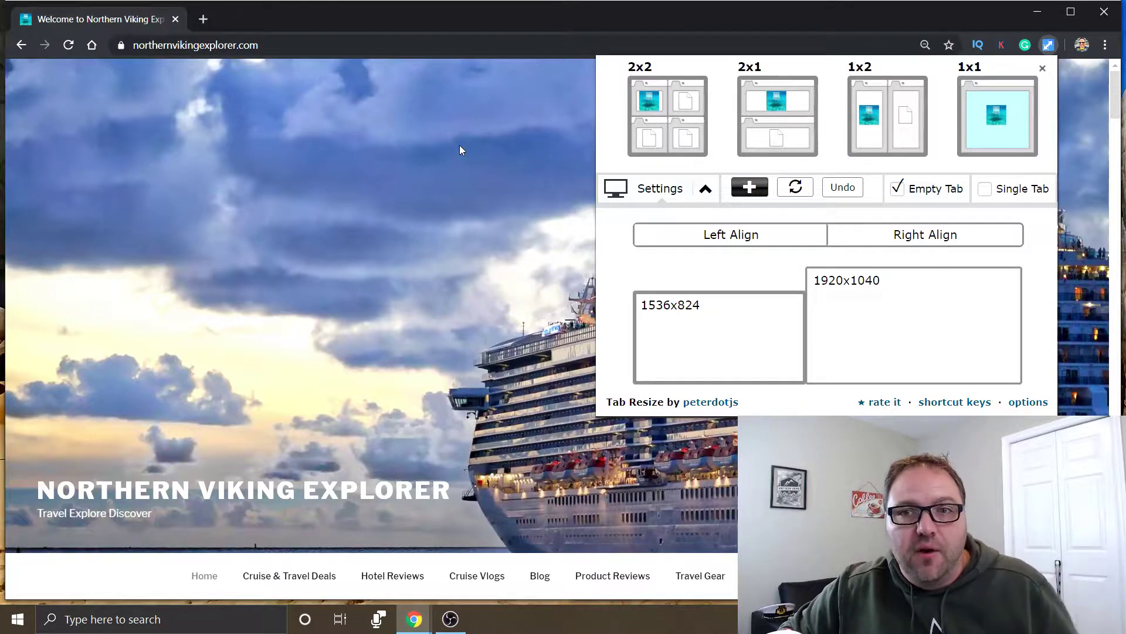
click(692, 107)
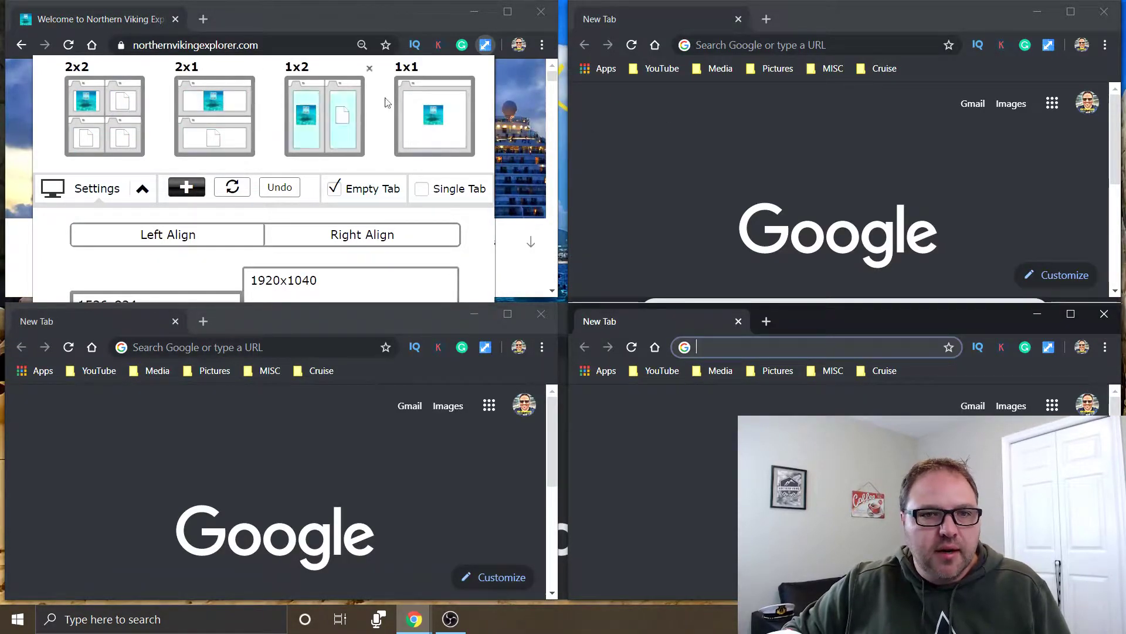
click(448, 113)
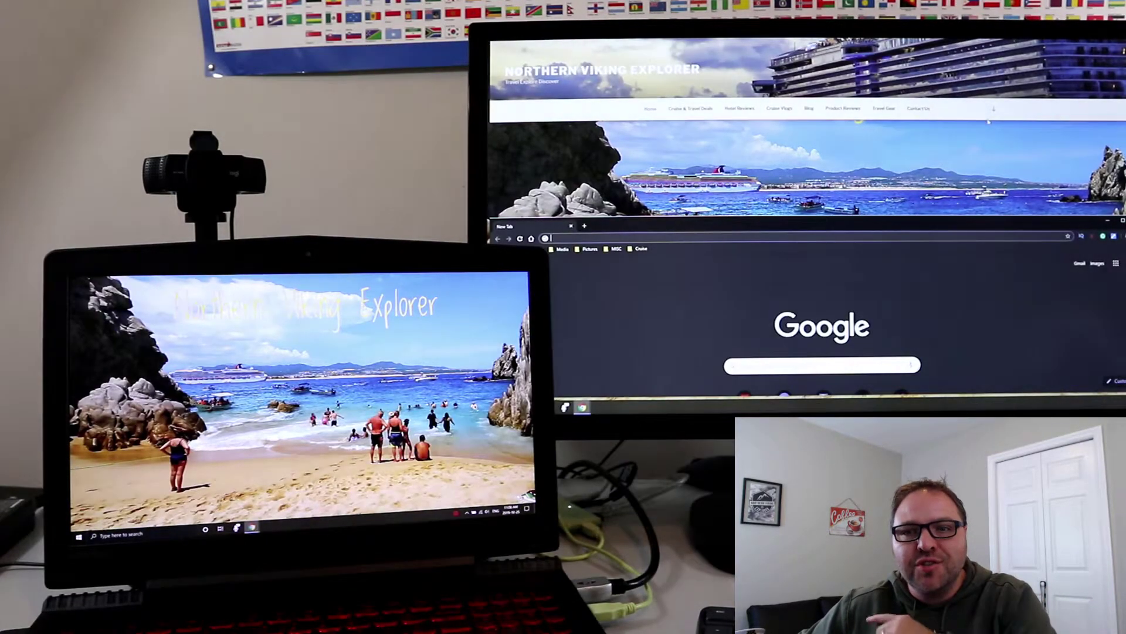
- Snap the website window to the monitor's upper half, open Tab Resize, and move it to the laptop
drag(858, 122, 881, 49)
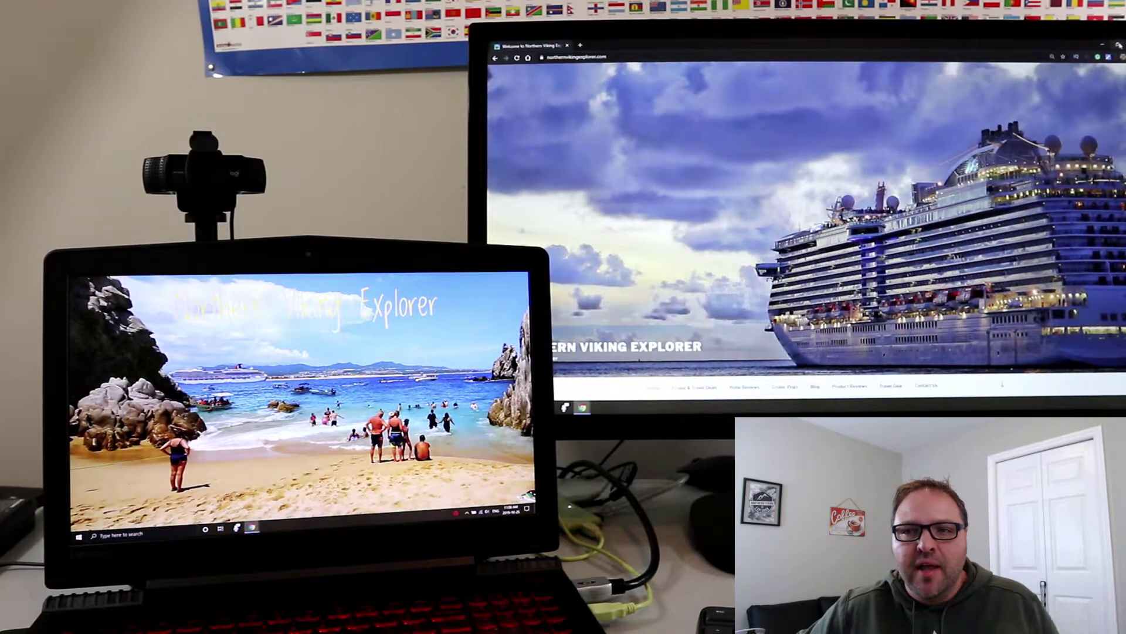
key(super+Down)
click(1109, 61)
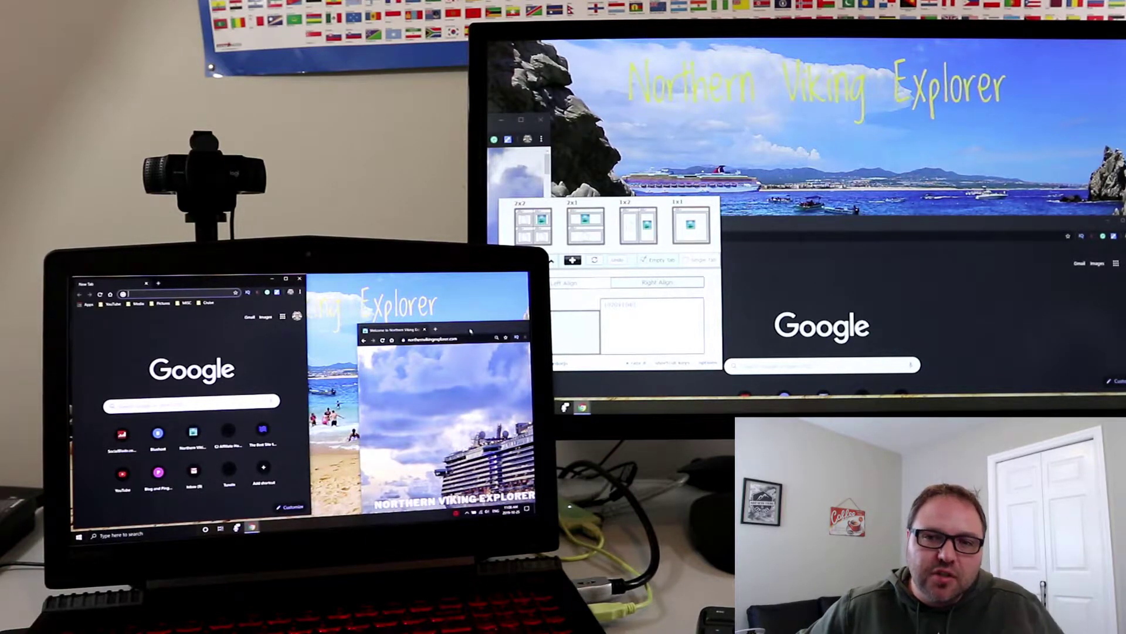
drag(469, 329, 430, 287)
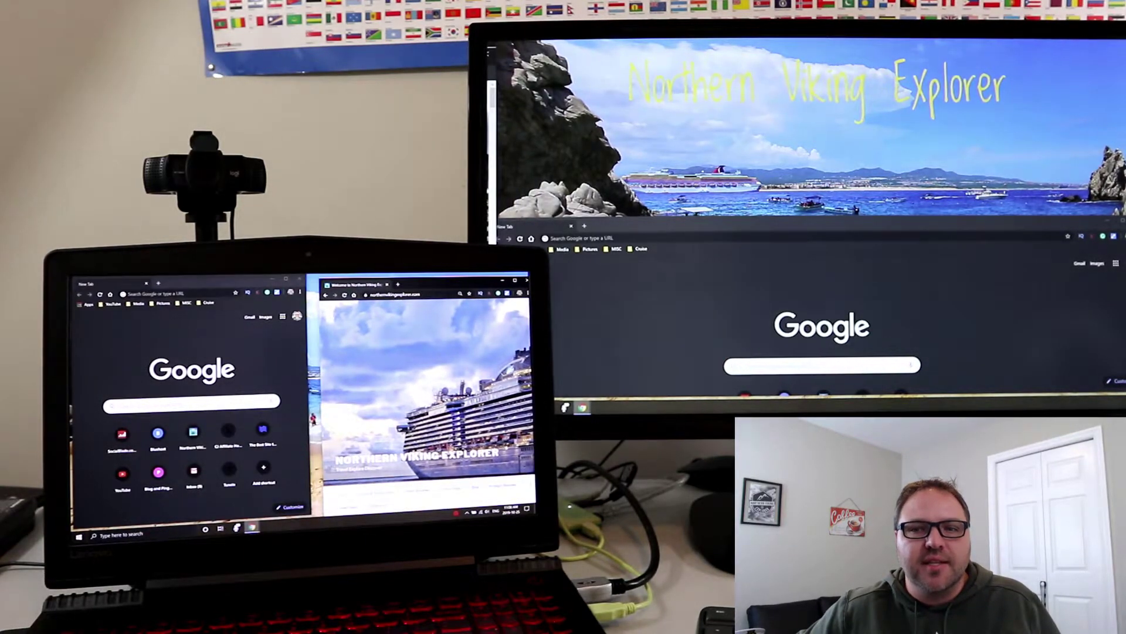